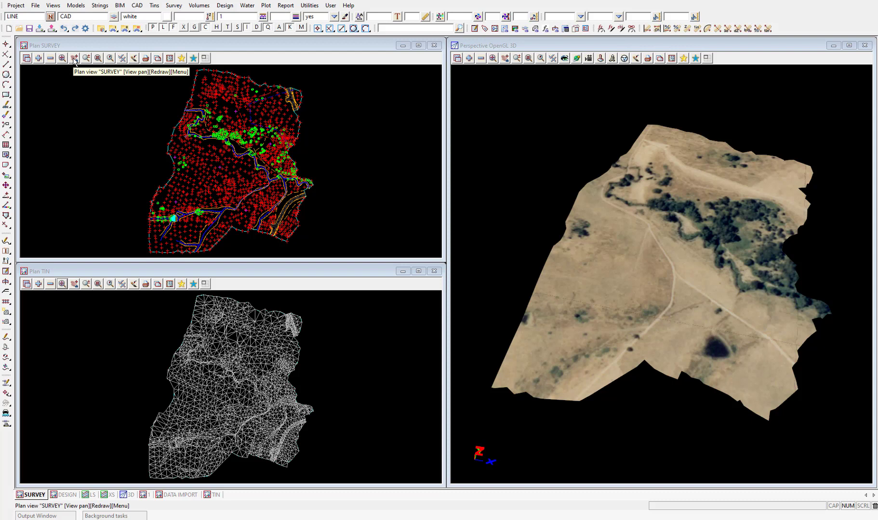
- Pan the survey plan slightly, then box-zoom onto the creek and tree points at upper left
click(74, 59)
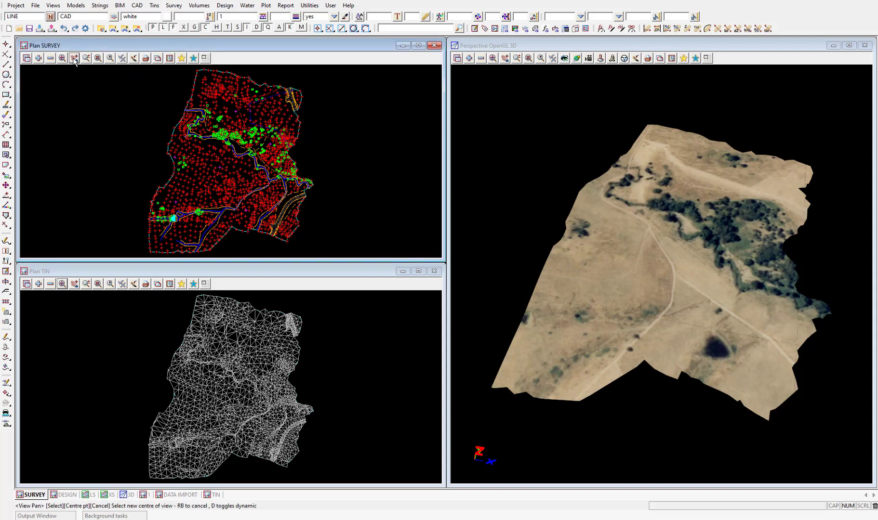
click(214, 167)
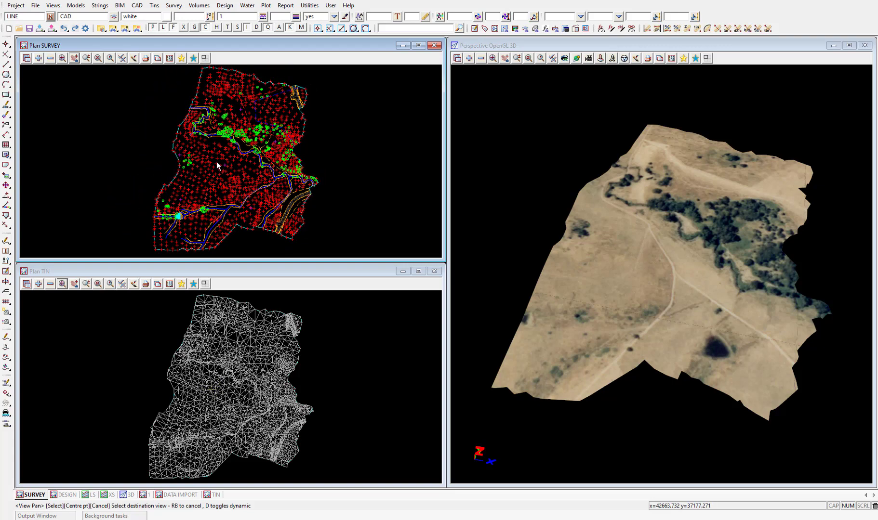
click(217, 163)
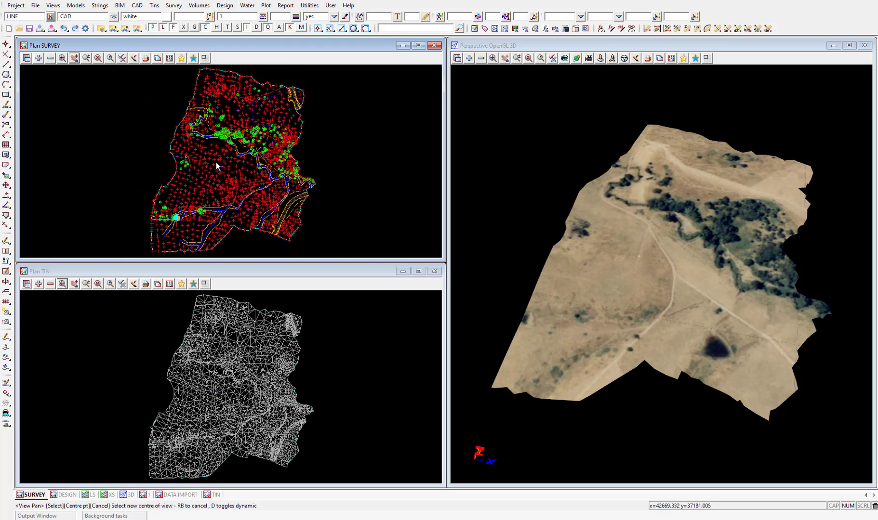
click(86, 59)
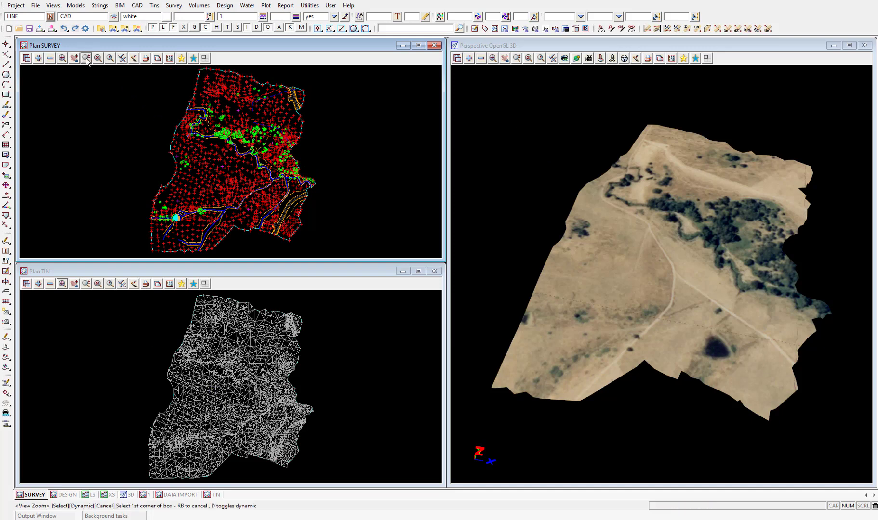
click(147, 84)
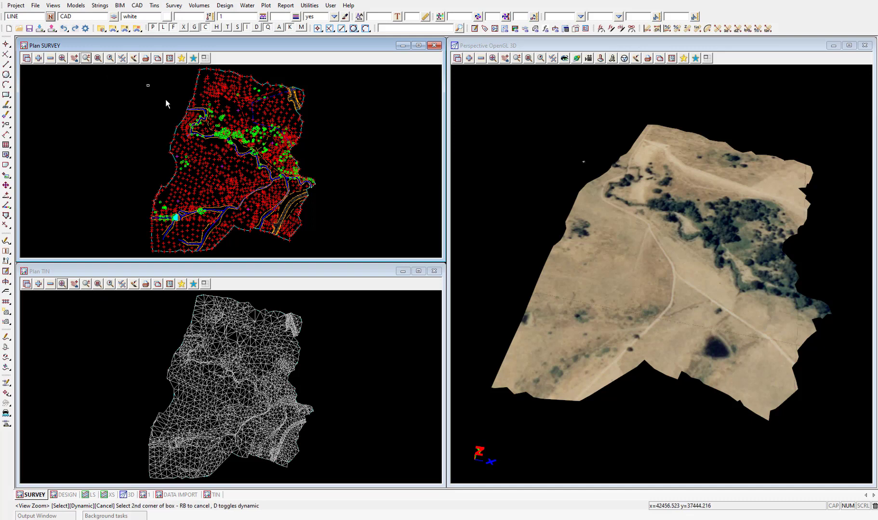
click(243, 164)
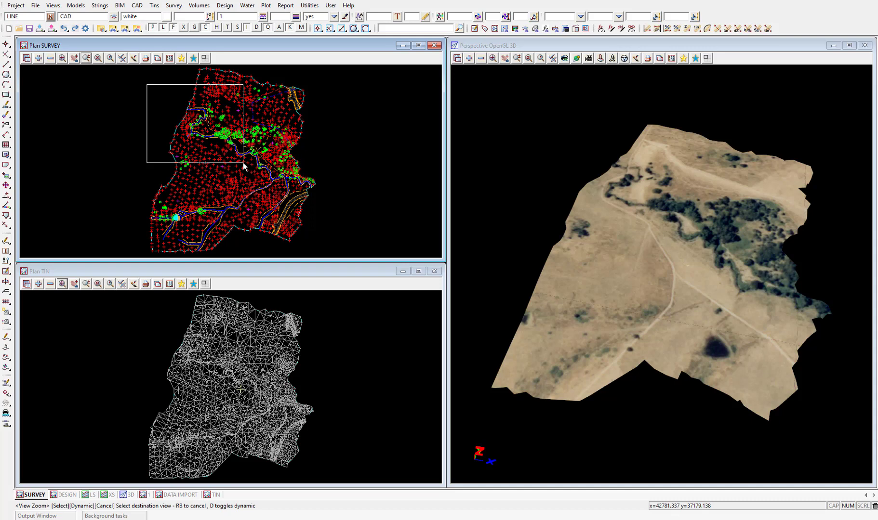
click(243, 165)
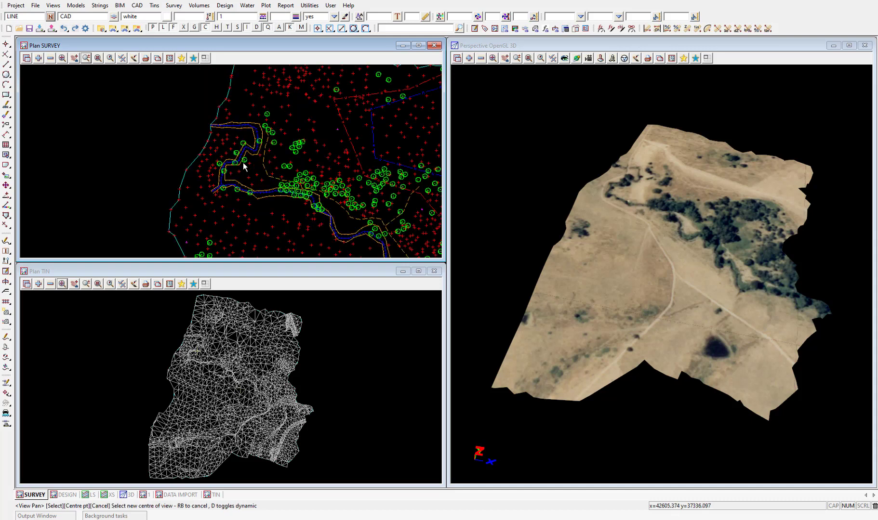
- Fit the survey plan to its full extent, then box-zoom the TIN plan onto the upper-left creek
right_click(193, 140)
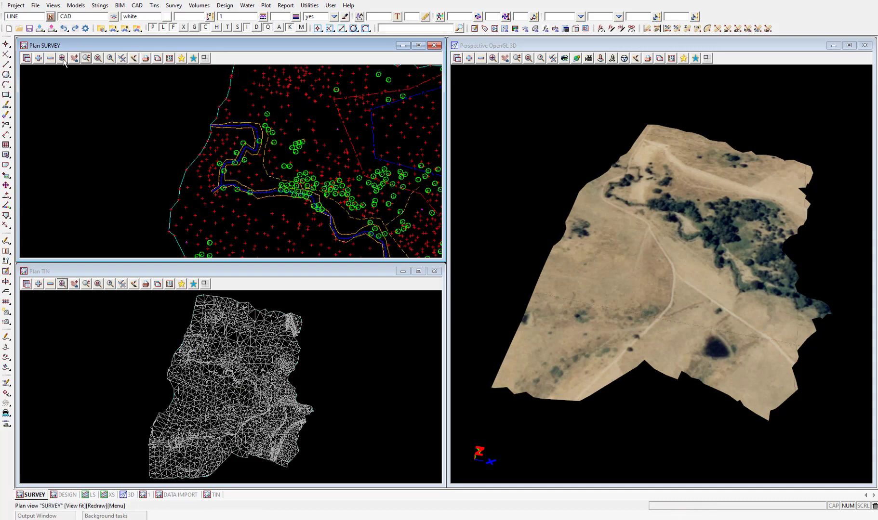
click(63, 59)
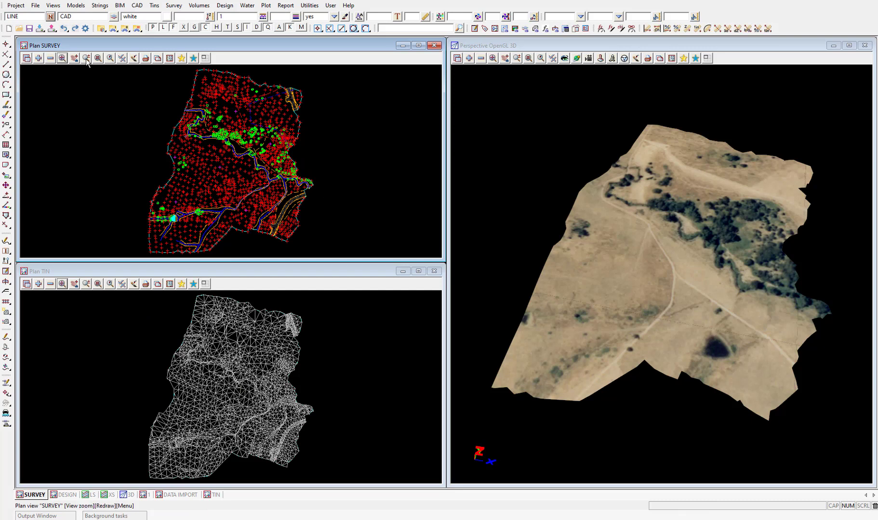
click(86, 58)
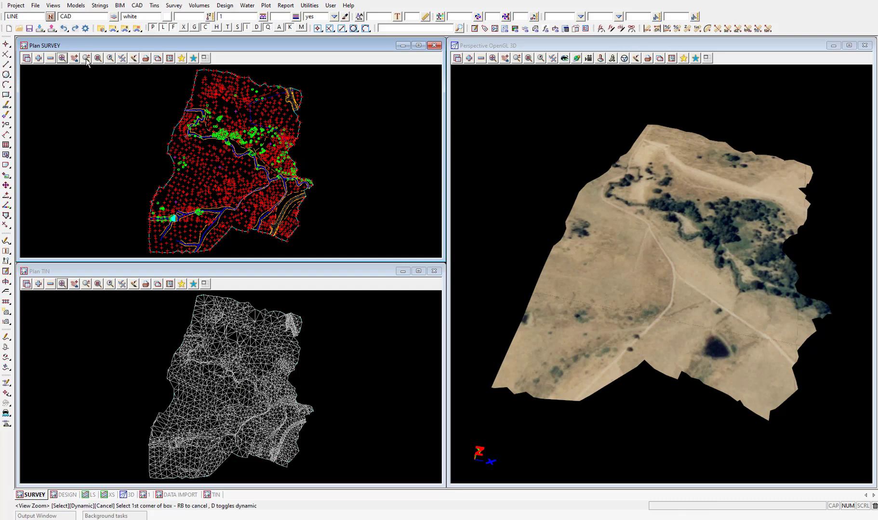
click(145, 92)
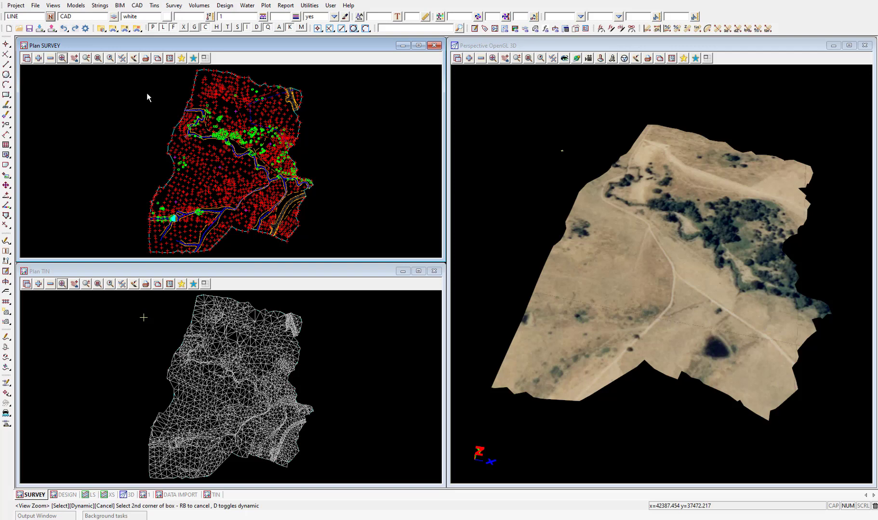
click(231, 155)
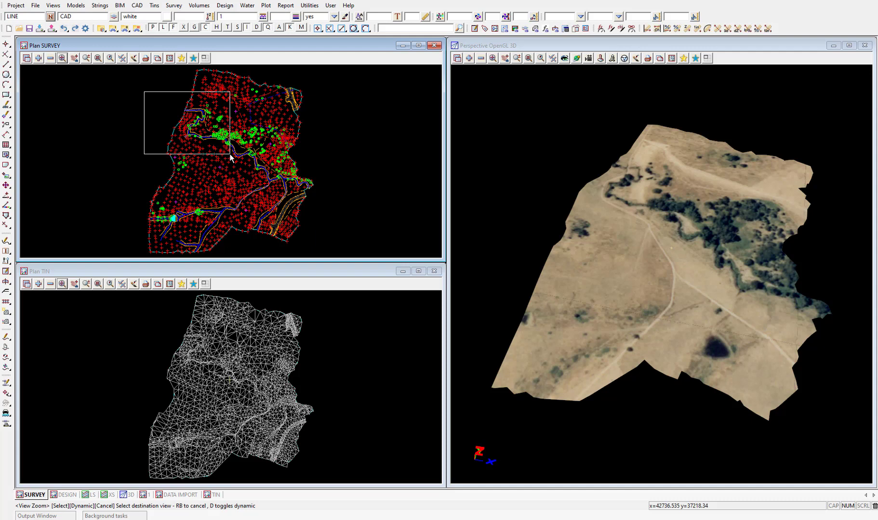
click(204, 433)
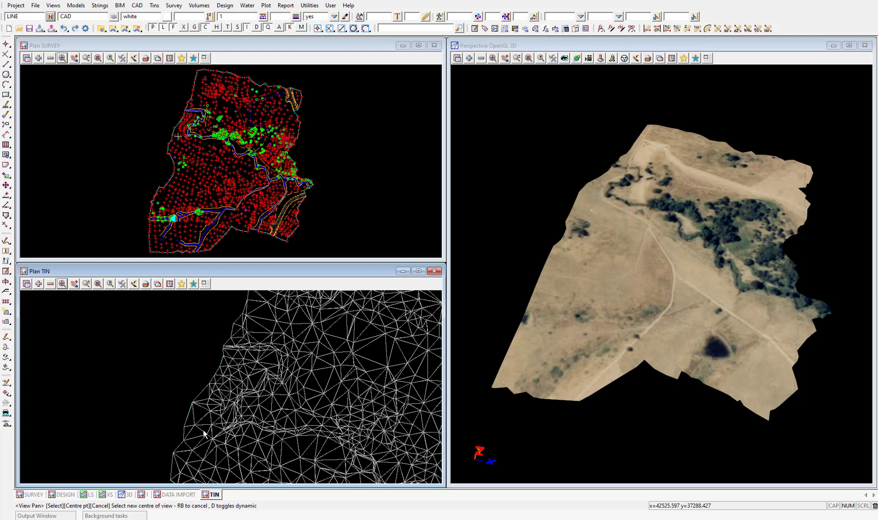
click(98, 58)
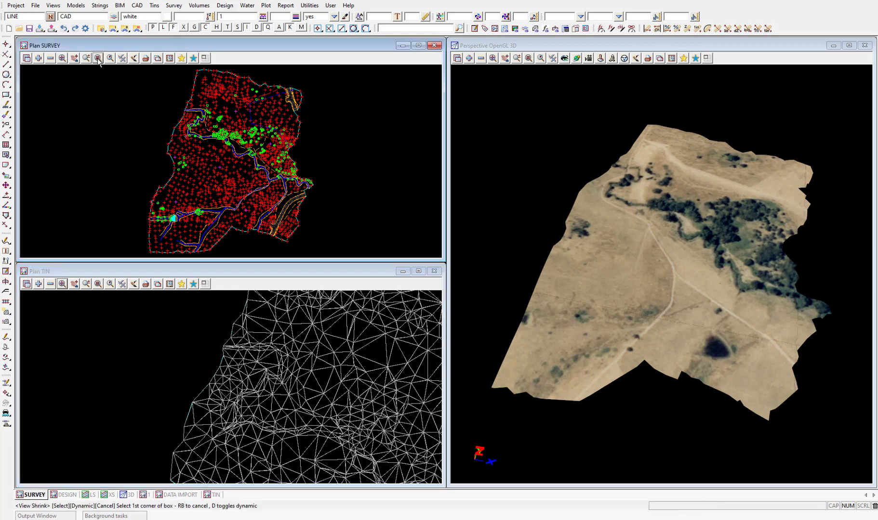
click(128, 86)
click(231, 147)
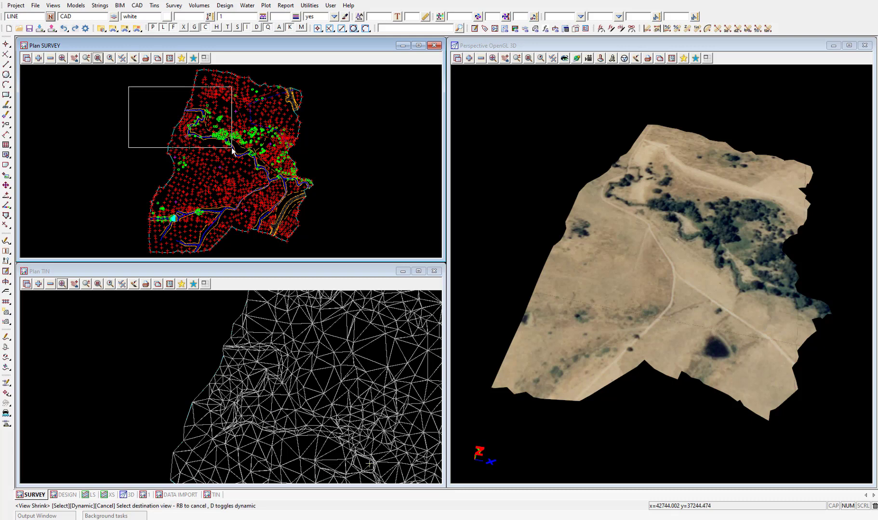
click(231, 148)
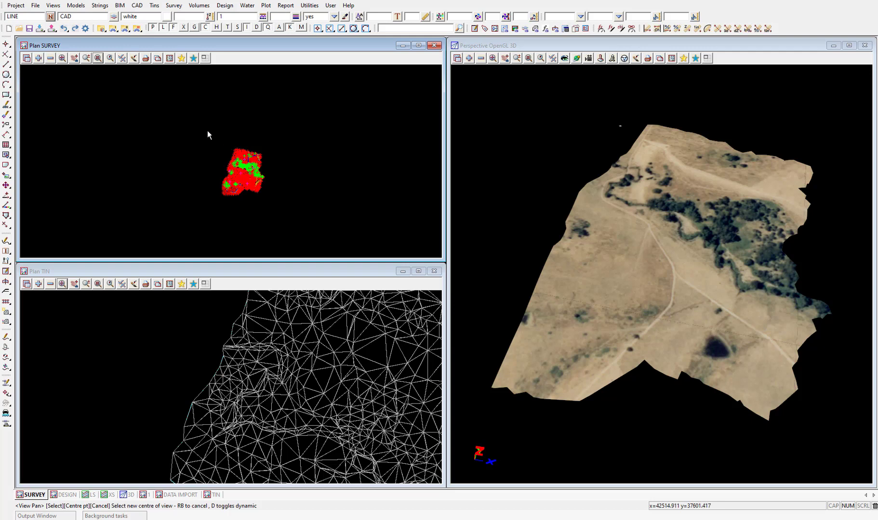
click(110, 58)
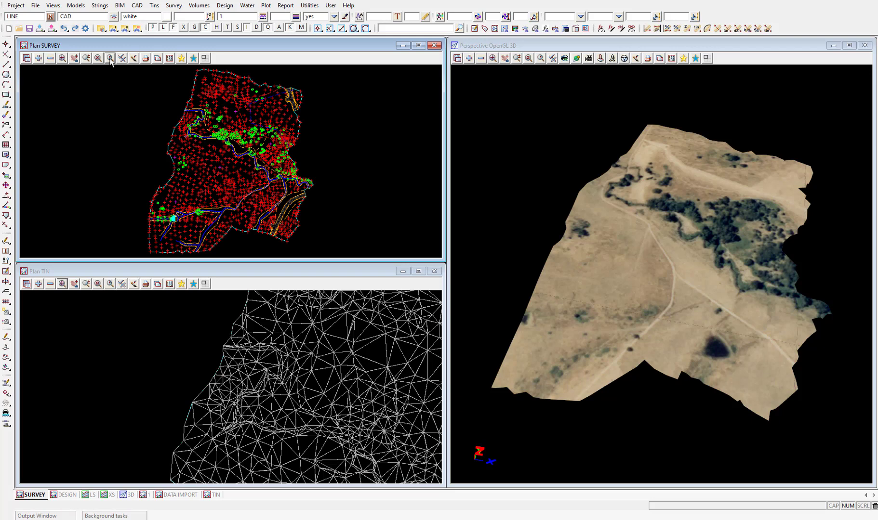
- Switch on Z value labels for all survey points in the survey plan's Toggle options
click(122, 59)
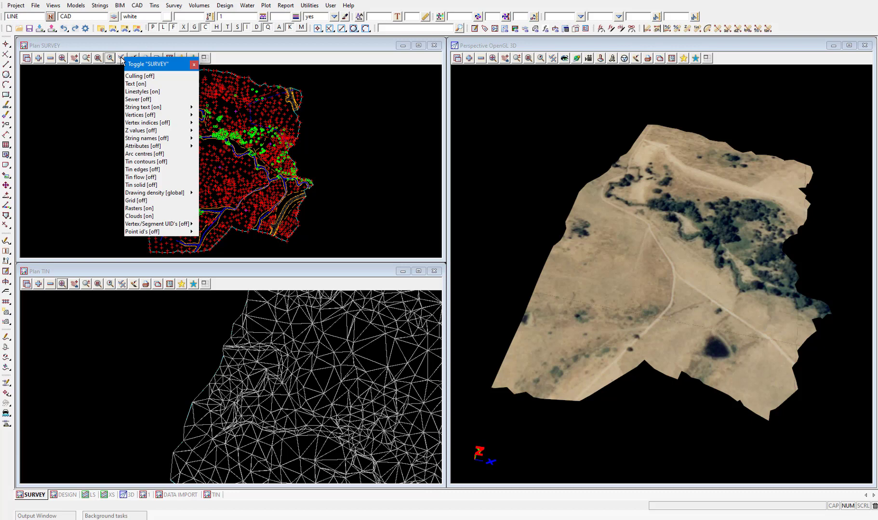
click(138, 131)
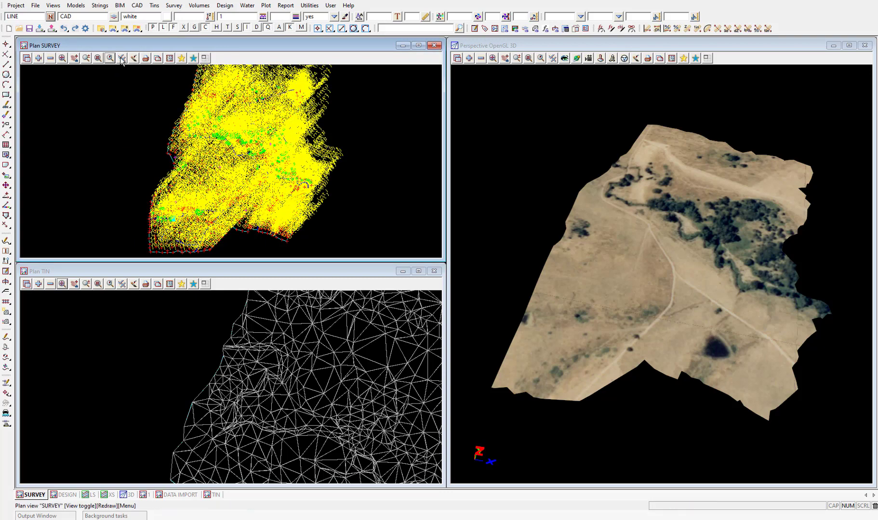
click(123, 58)
- Turn off the Z value and string name labels on the survey plan
click(144, 139)
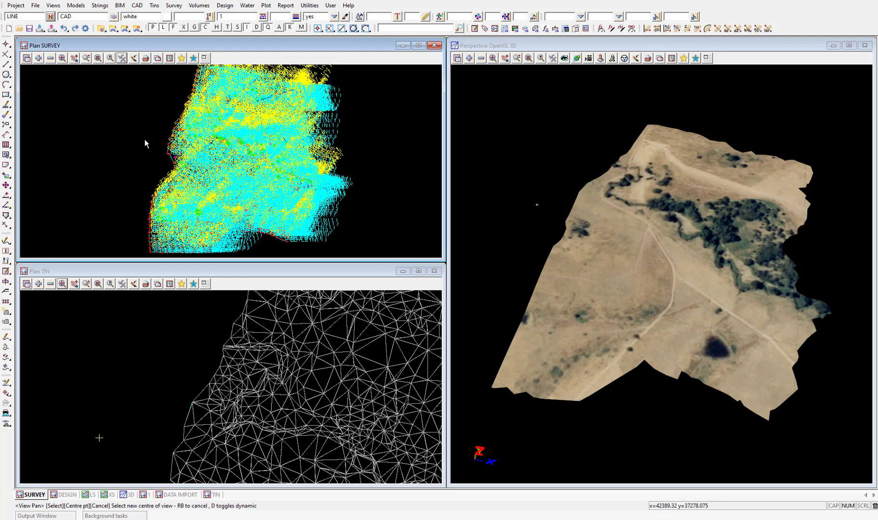
scroll(155, 207, up, 2)
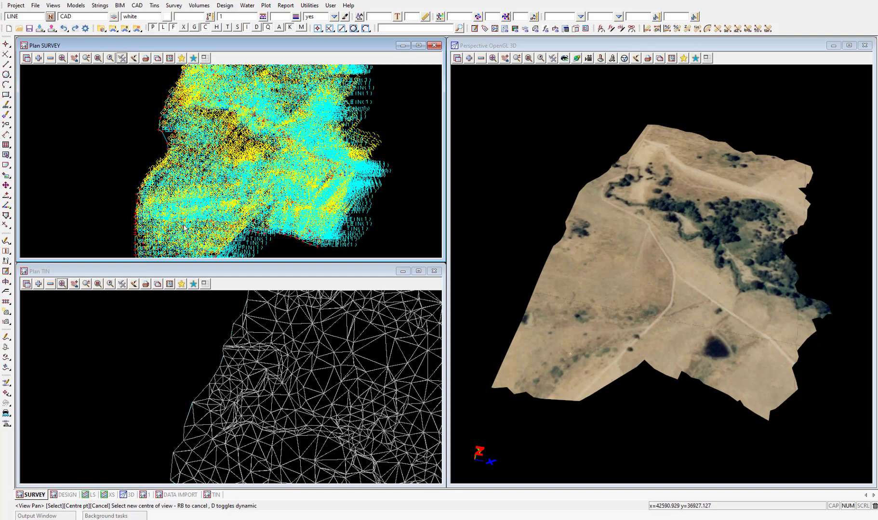
scroll(155, 207, up, 5)
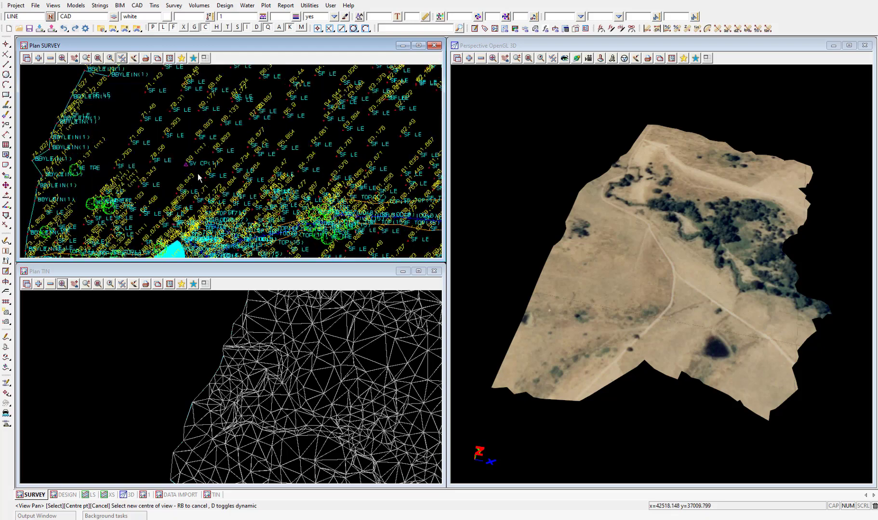
scroll(189, 157, up, 4)
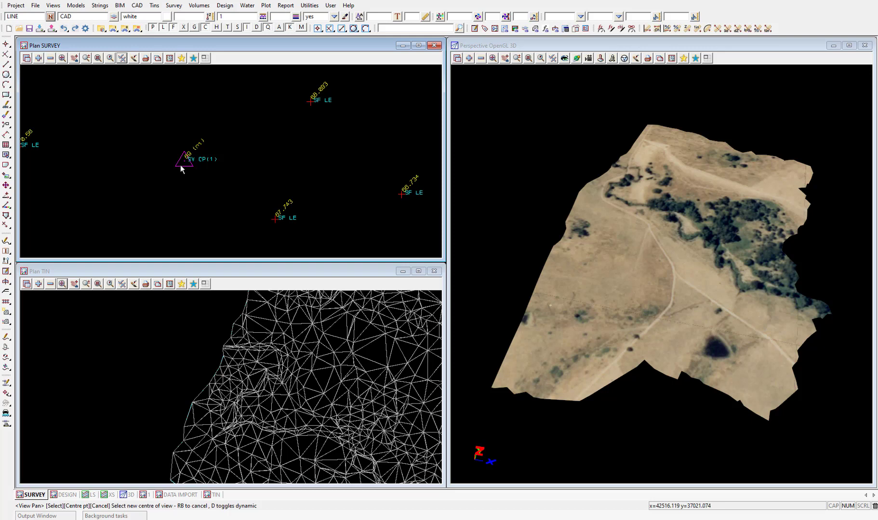
click(134, 58)
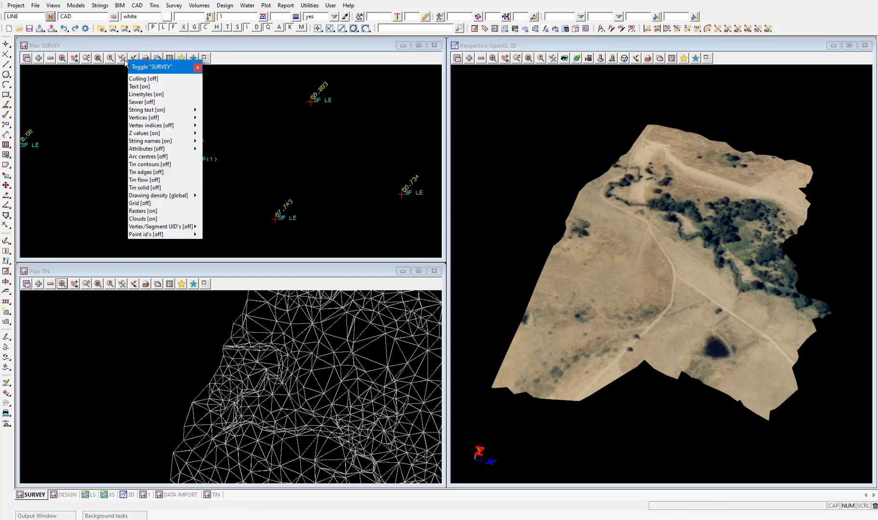
click(137, 67)
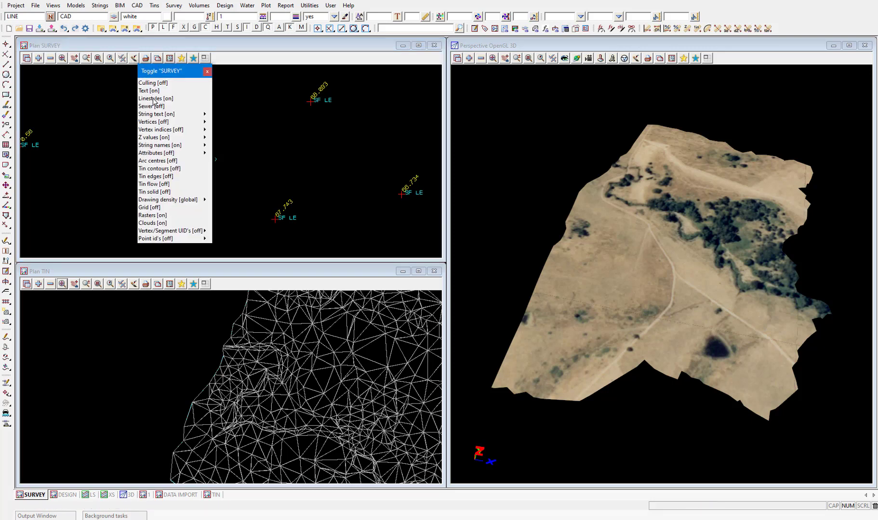
click(154, 138)
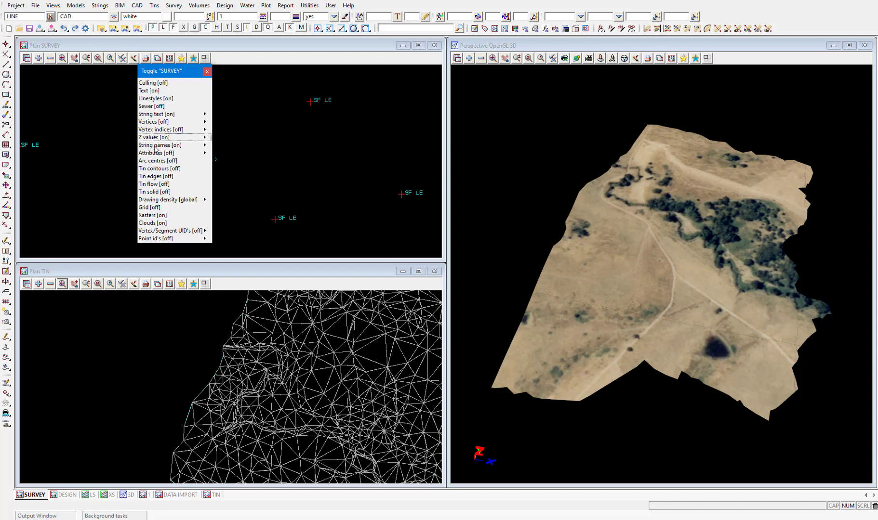
click(157, 146)
click(207, 71)
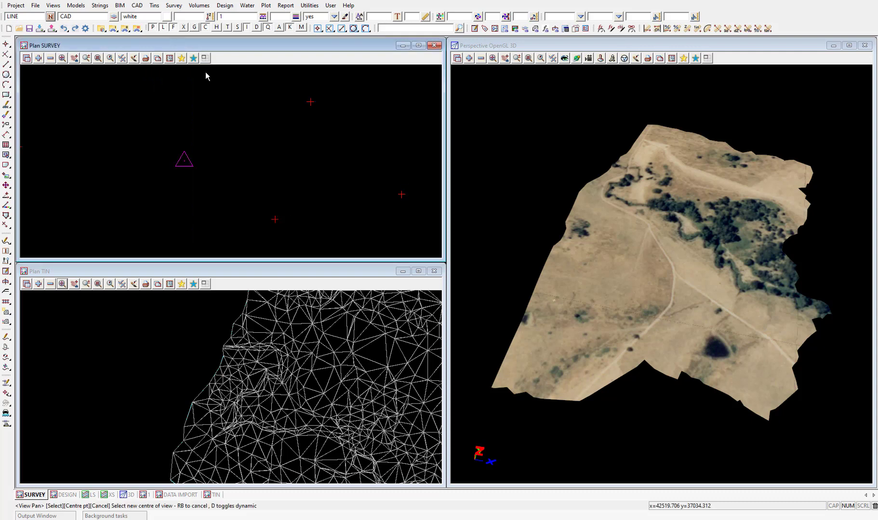
- Fit both the survey plan and the TIN plan to their full extents
click(62, 58)
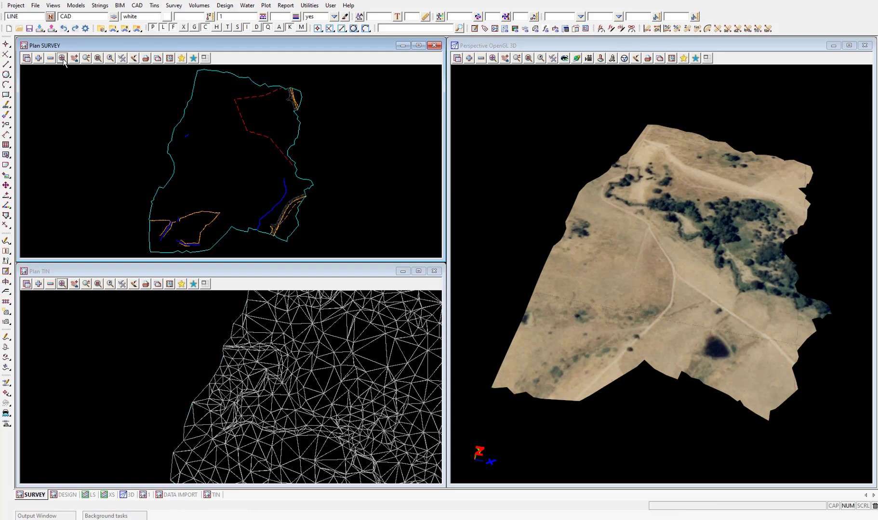
click(122, 58)
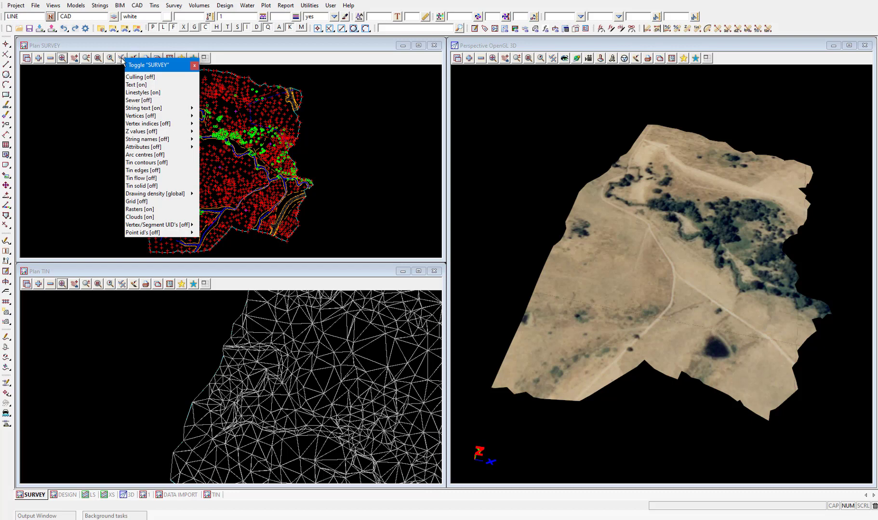
click(194, 65)
click(62, 284)
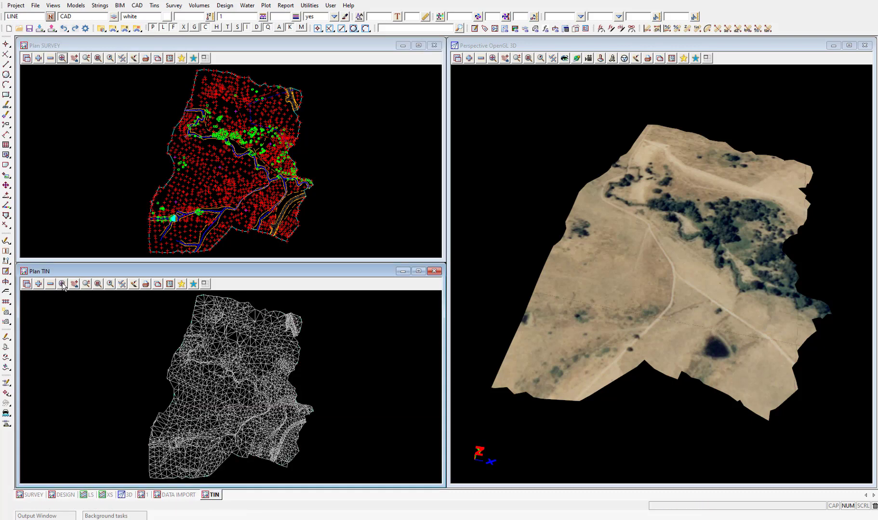
- Turn on Tin contours in the TIN plan's Toggle options so contours replace the triangle mesh
click(122, 284)
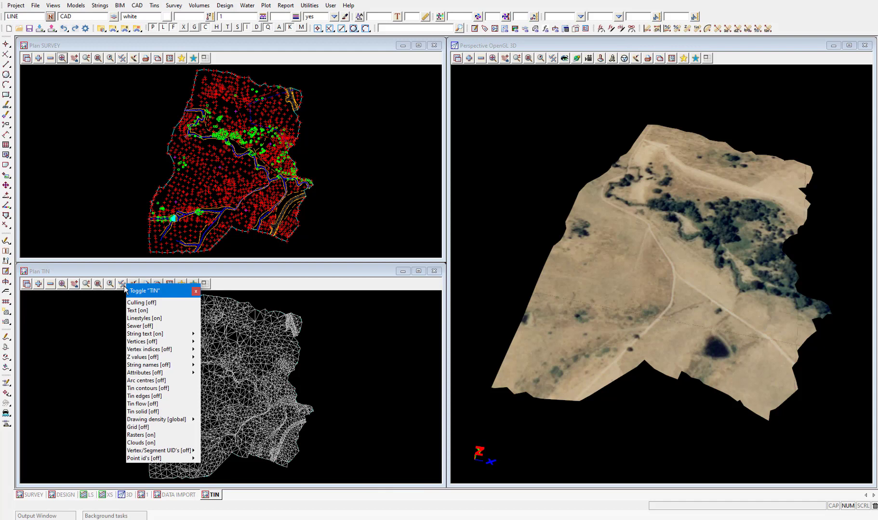
click(145, 389)
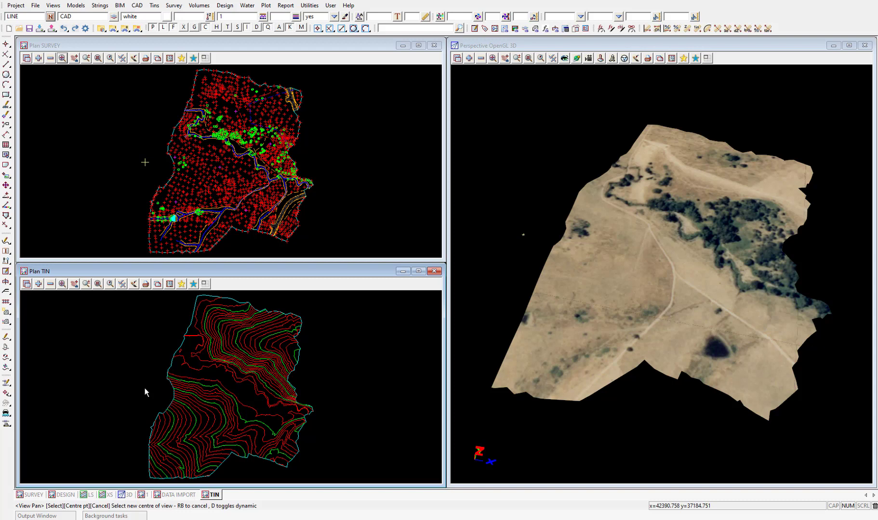
click(122, 285)
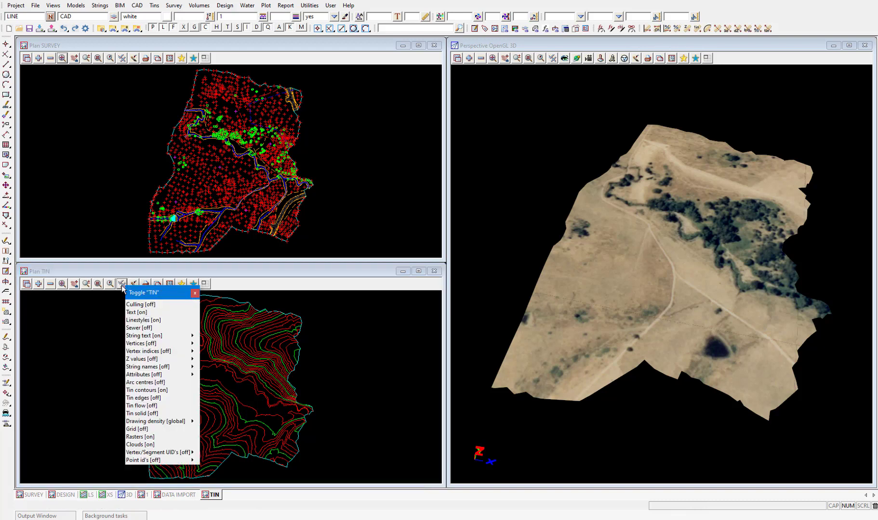
click(140, 406)
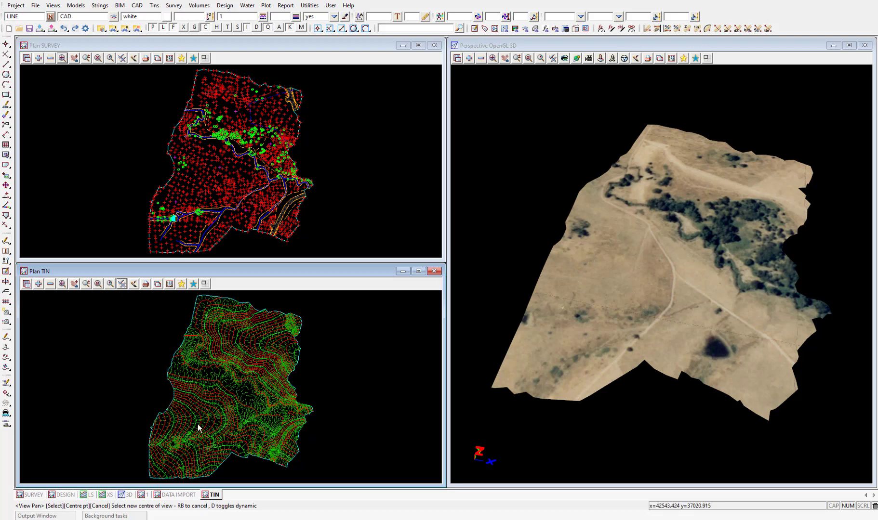
scroll(190, 431, up, 5)
scroll(195, 426, up, 2)
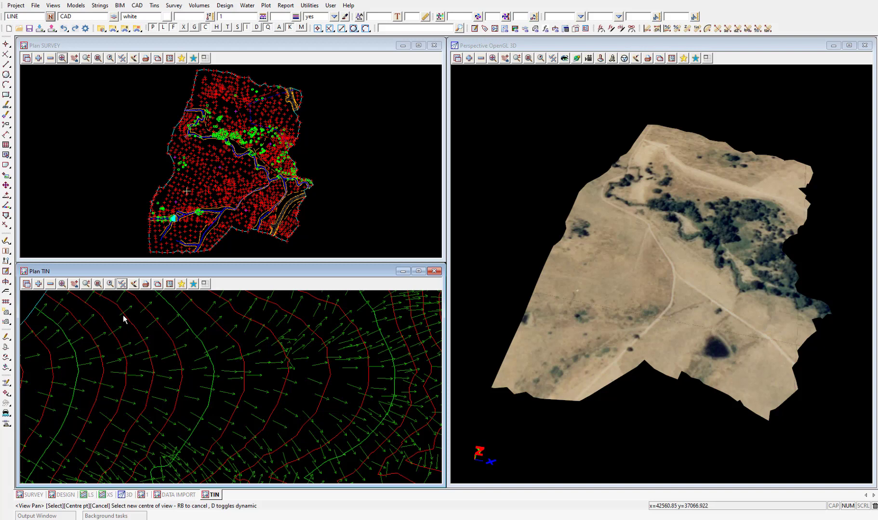
click(122, 284)
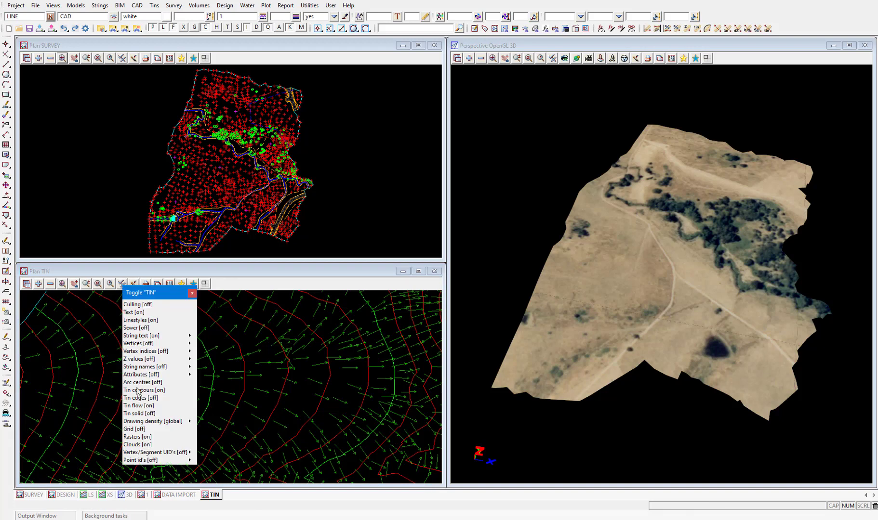
click(138, 405)
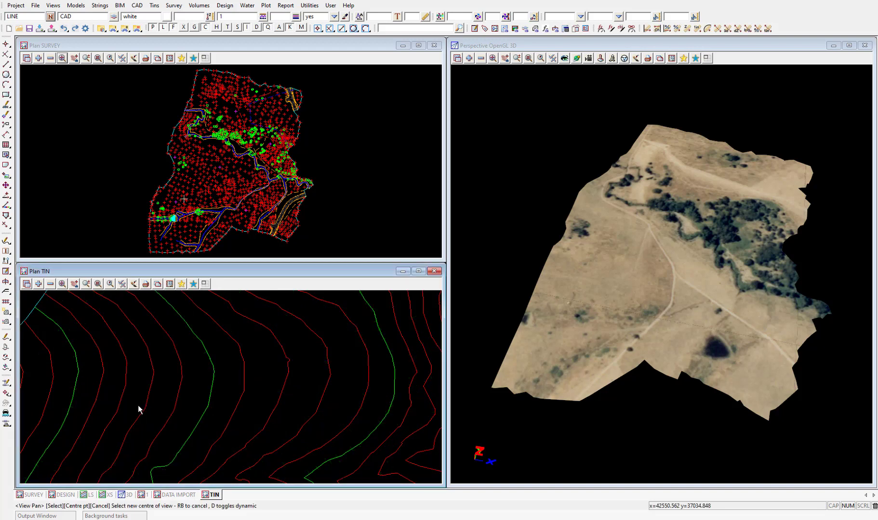
- Fit the contoured TIN in its plan view and open Plan View Properties
click(64, 285)
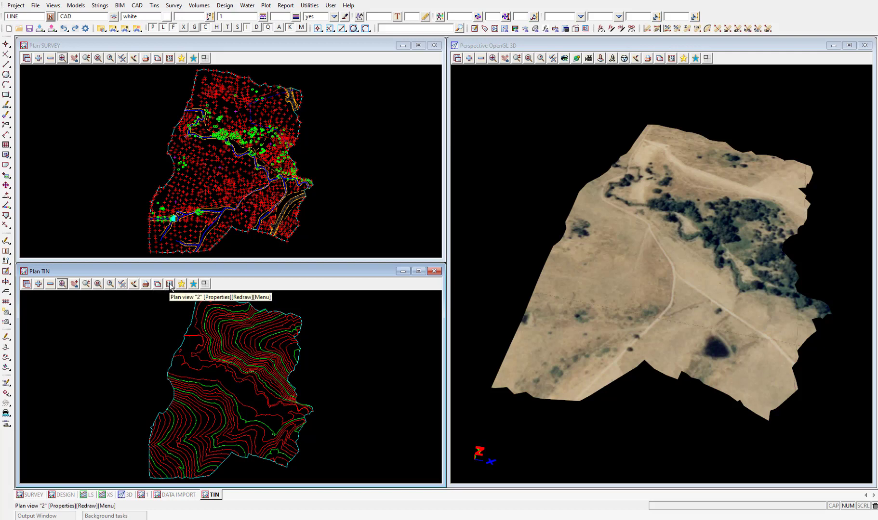
click(169, 285)
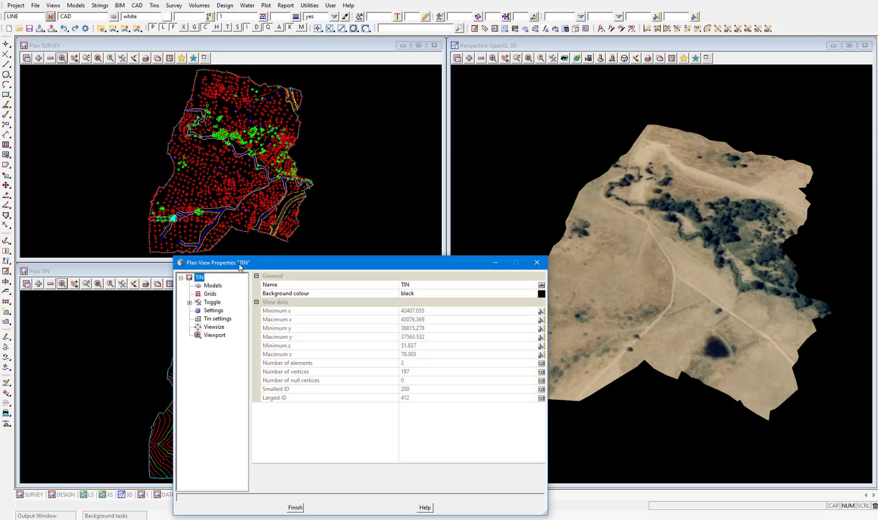
- Move the Plan View Properties dialog aside and show its Models page
drag(234, 262, 526, 161)
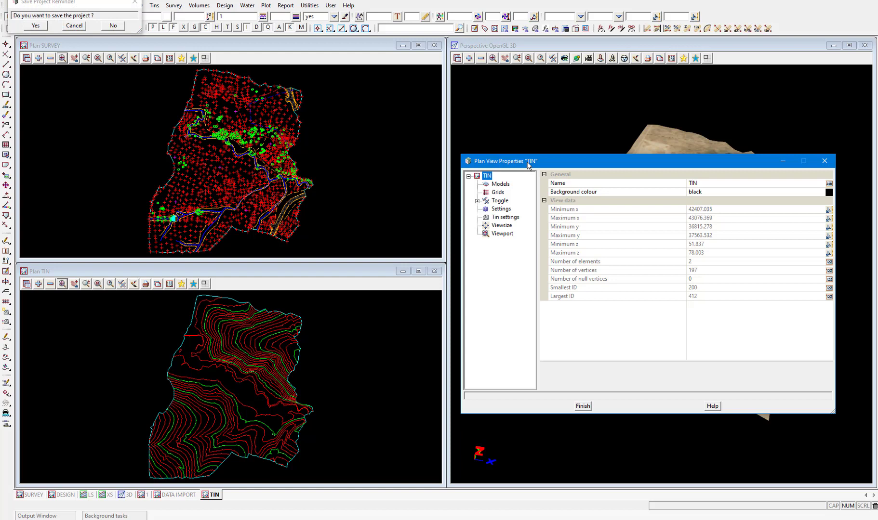
click(501, 184)
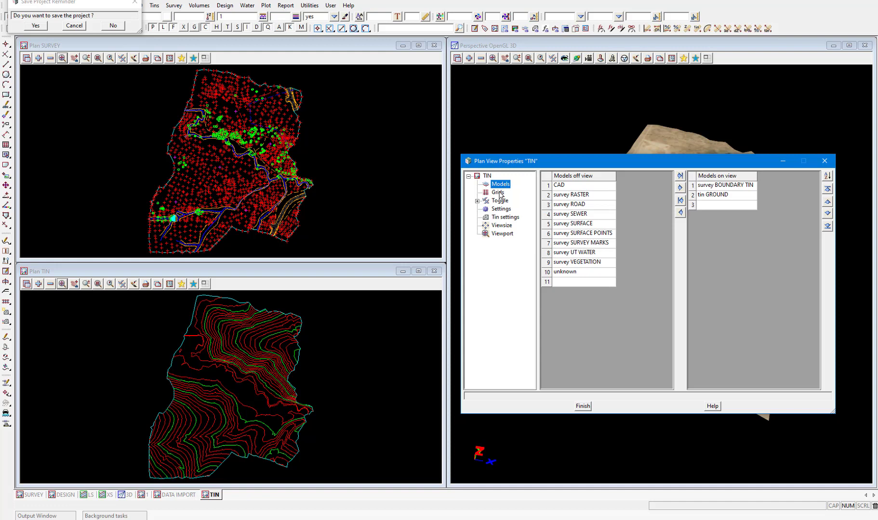
- Set Grids to 'draw grids first on view' for a labelled 100 by 100 grid behind the contours
click(499, 194)
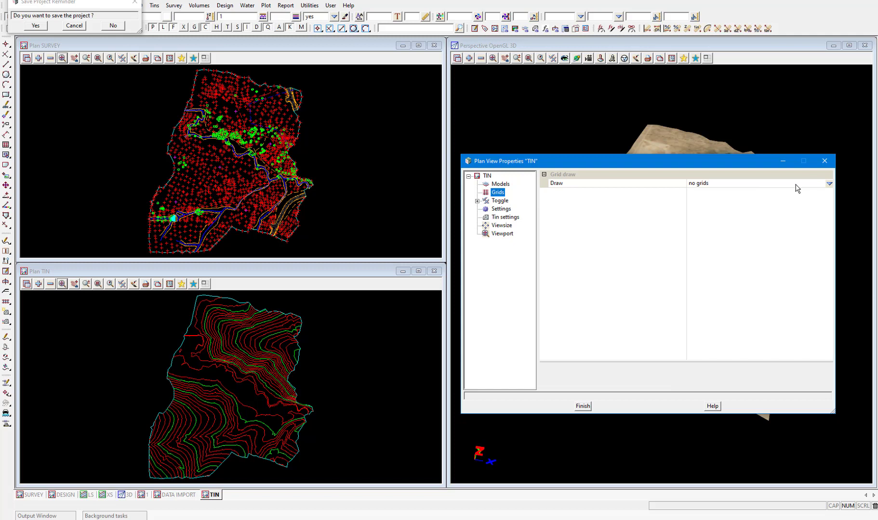
click(829, 183)
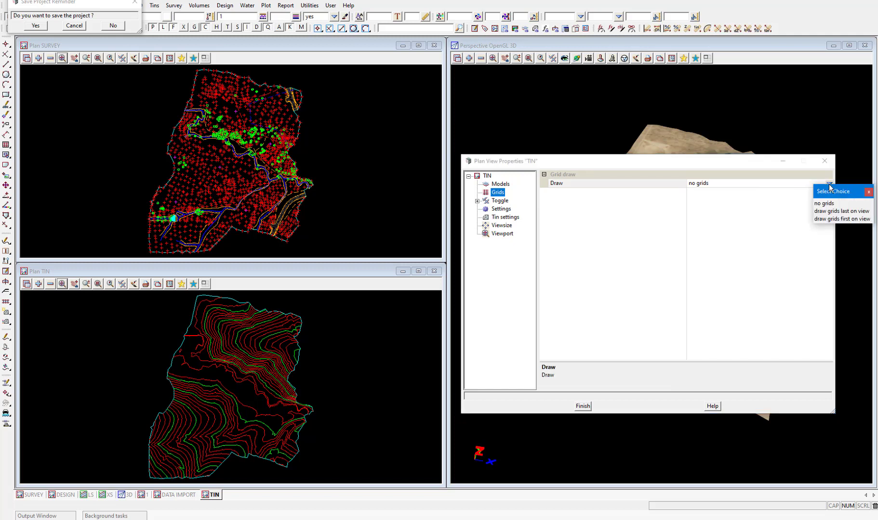
click(840, 218)
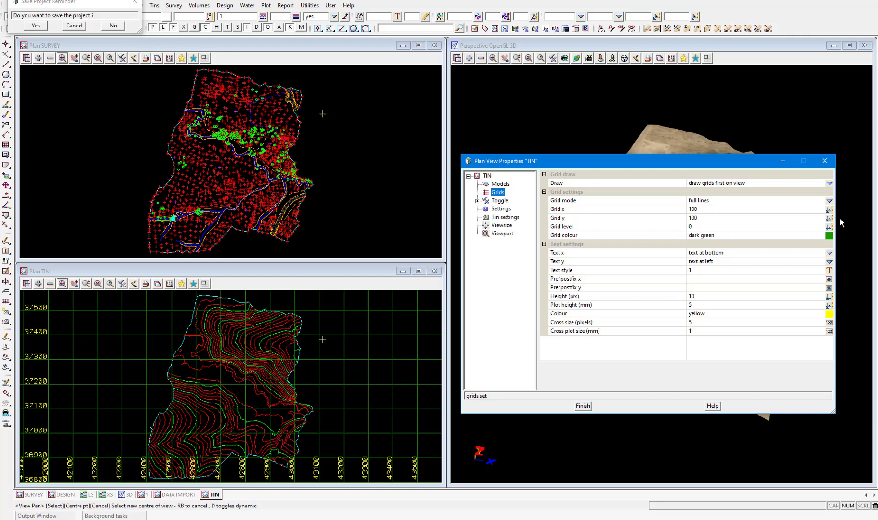
- Expand Toggle in the properties tree, then go through Settings to the Tin settings page (contour increment 1)
click(500, 202)
click(477, 201)
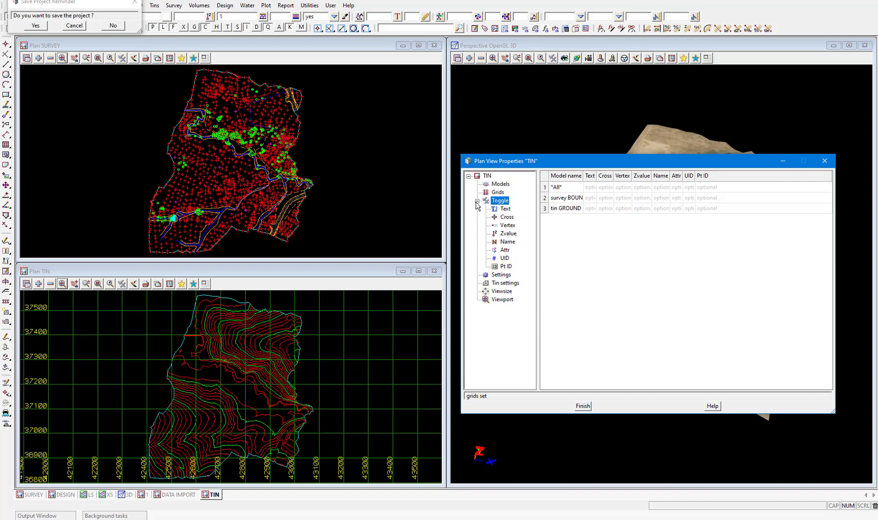
click(502, 276)
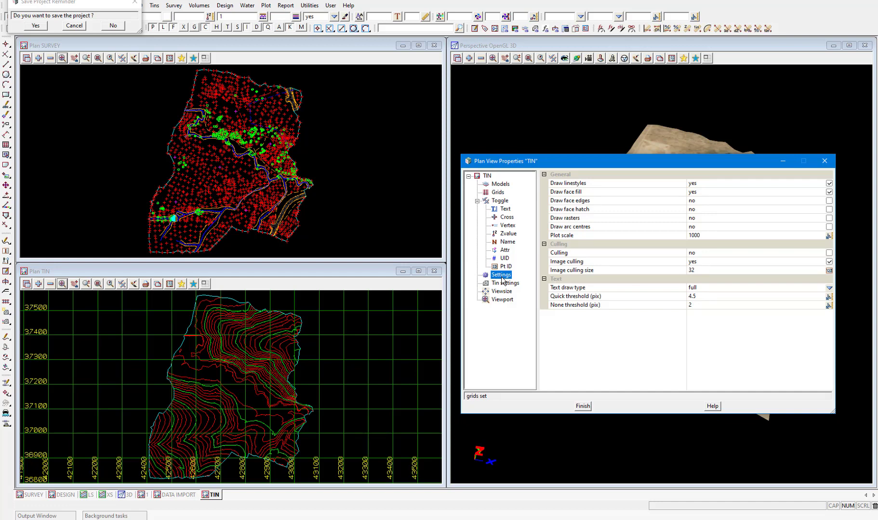
click(503, 284)
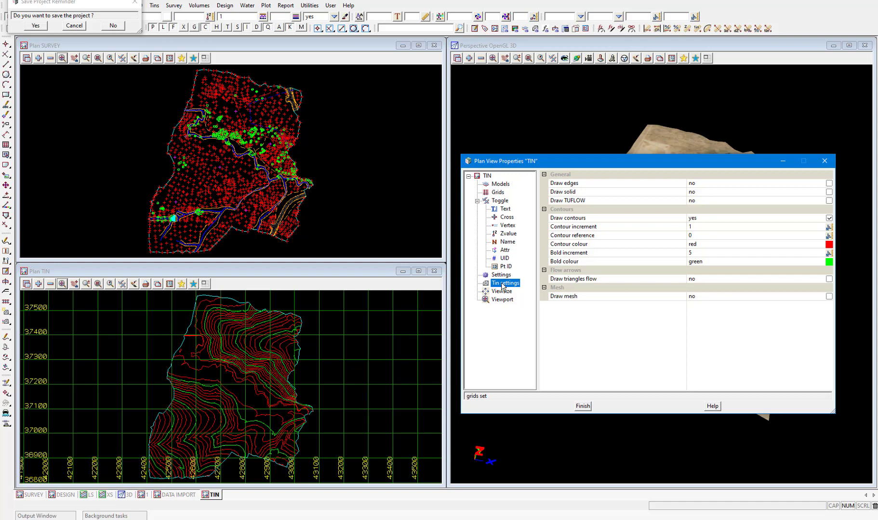
- Change the contour increment to 0.5, review Viewsize and Viewport, and apply with Finish
click(680, 227)
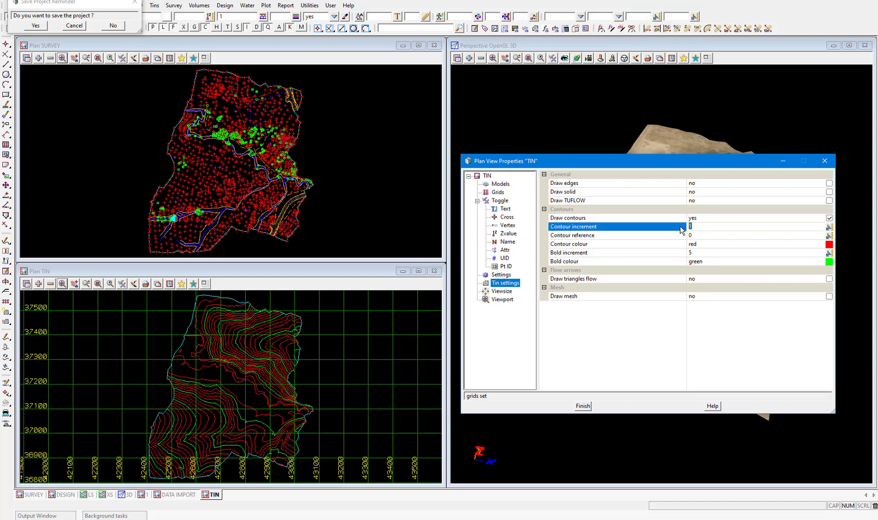
text(0.5)
click(703, 238)
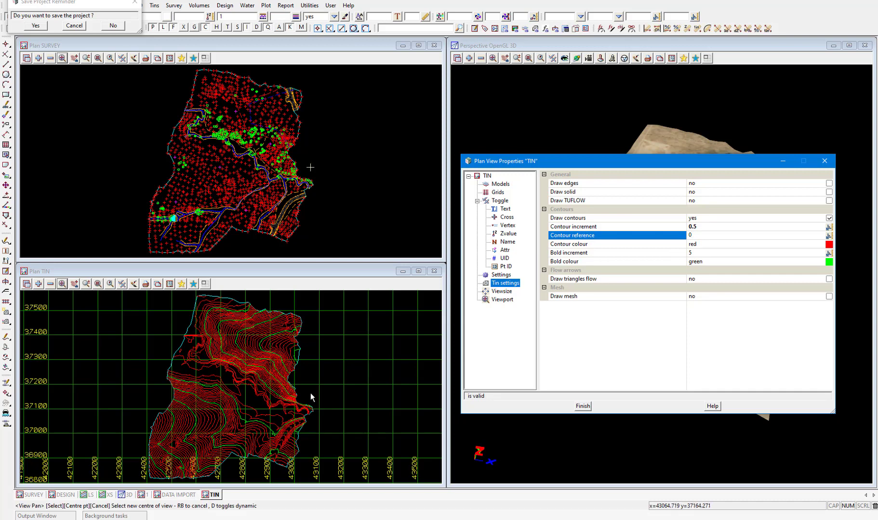
click(501, 292)
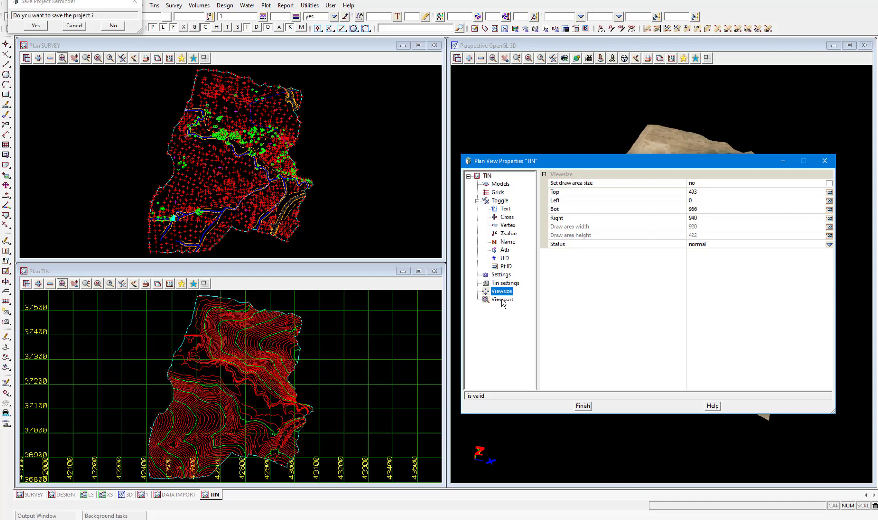
click(501, 300)
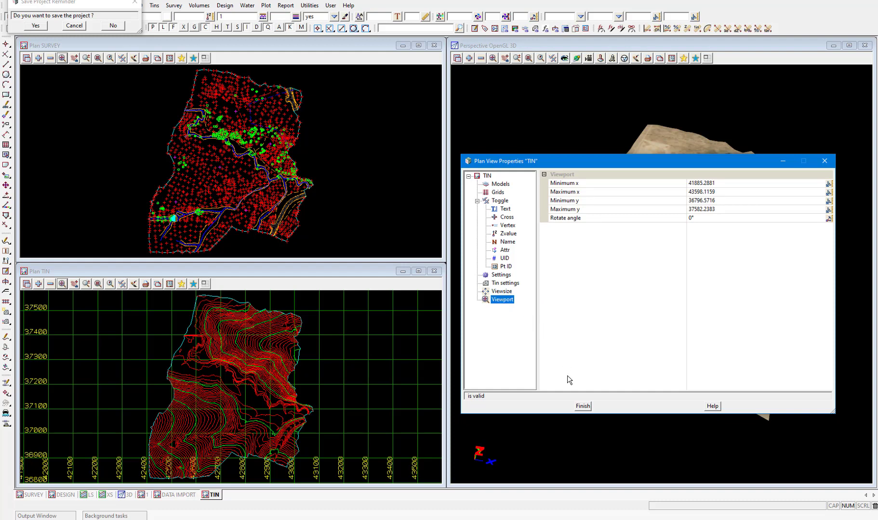
click(581, 407)
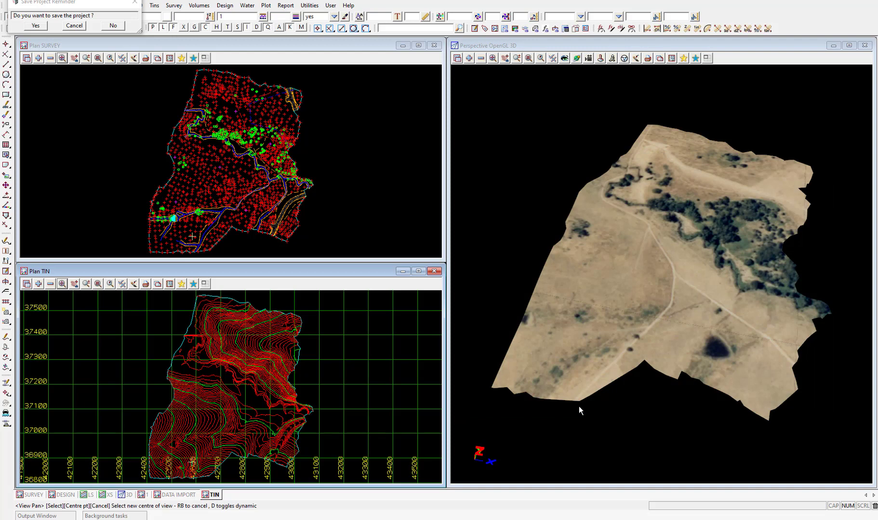